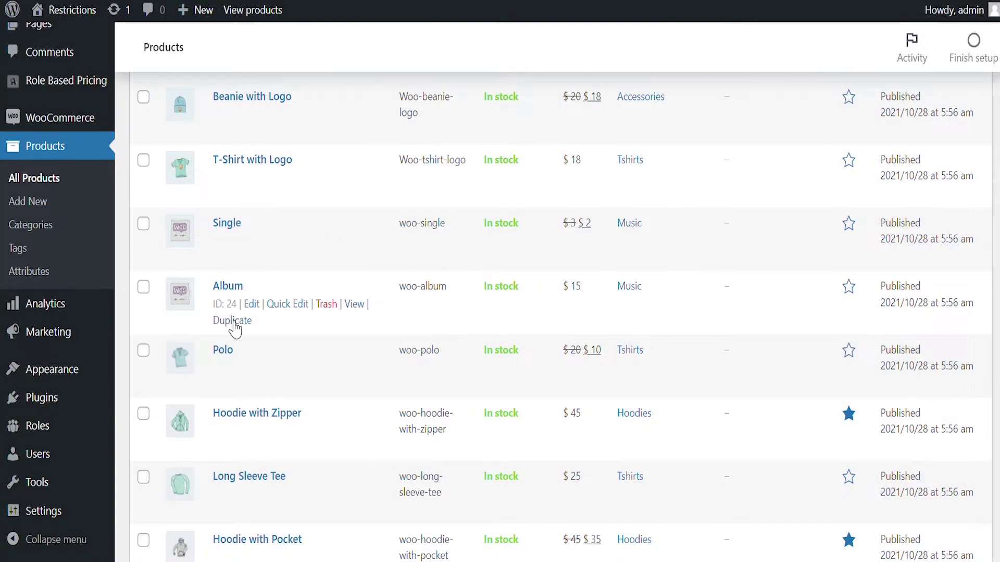
Open the Polo product's edit page and scroll through it.
left_click(252, 367)
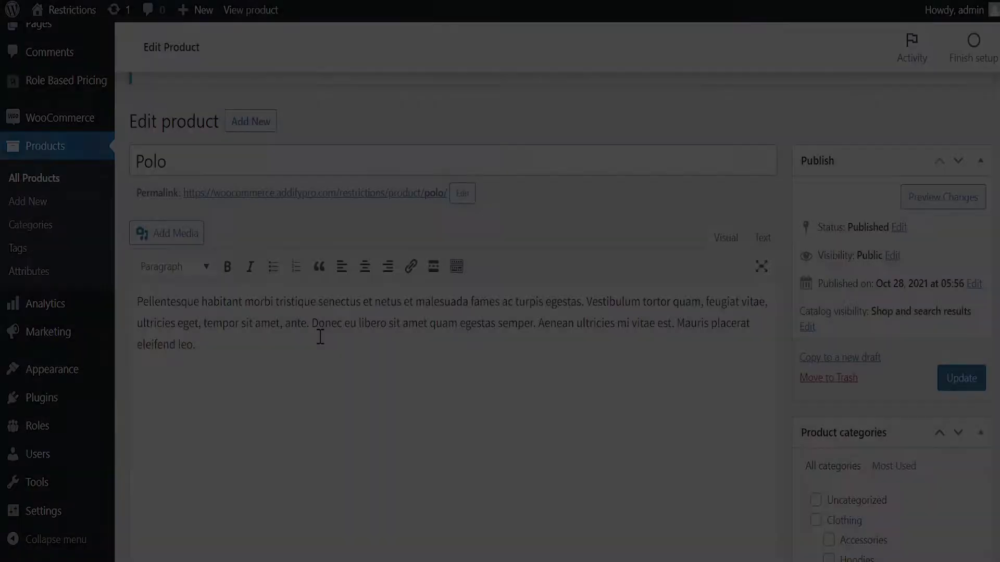
scroll(321, 337, "down", 10)
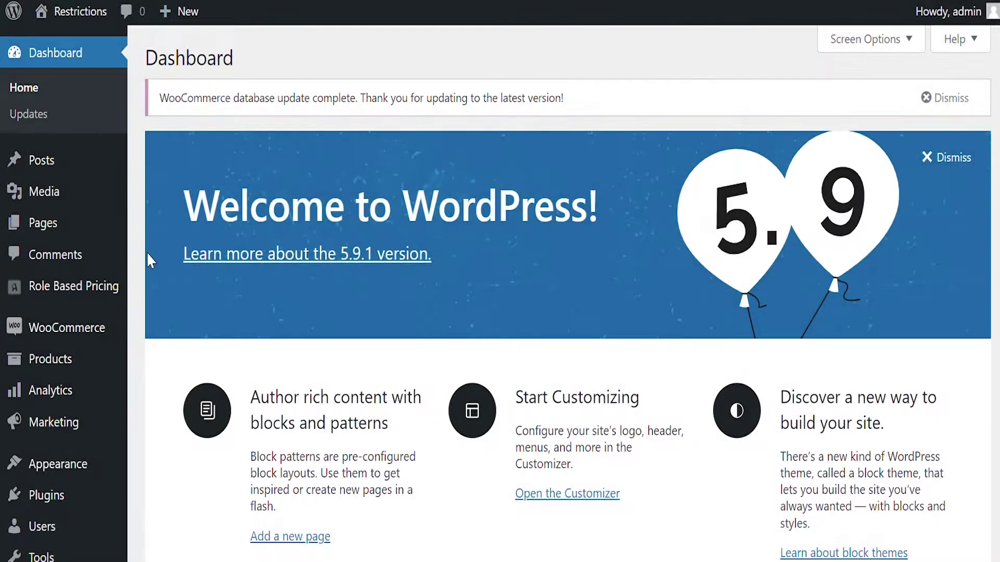
Open the Role Based Pricing All Rules list, which currently has no rules.
mouse_move(112, 288)
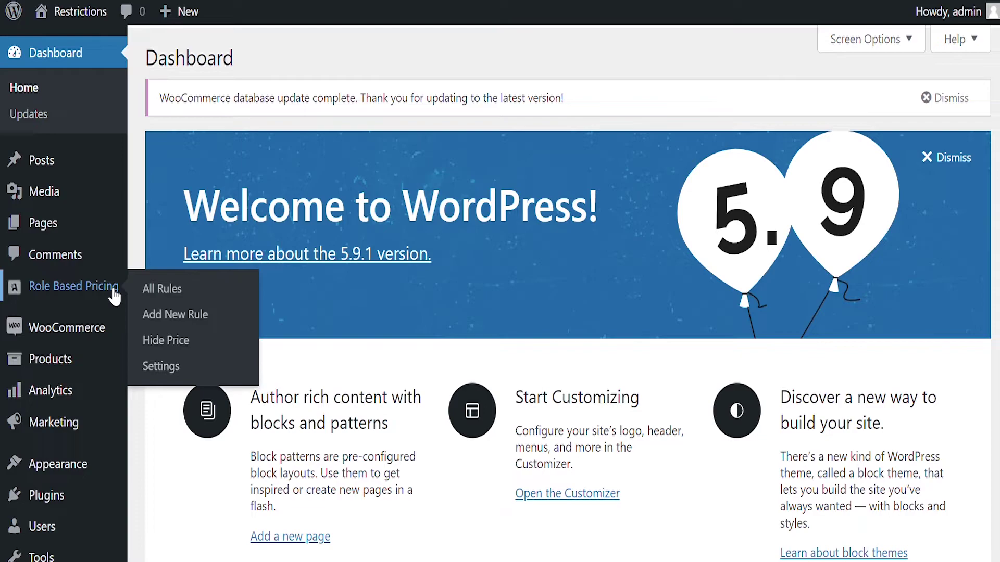
left_click(162, 289)
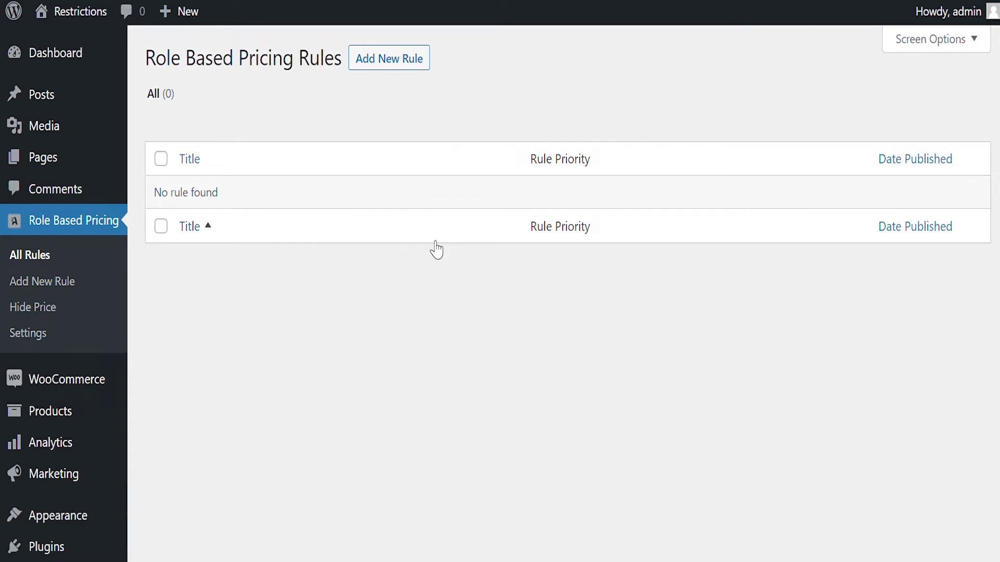
Start a new pricing rule titled 'B2B User Roles', priority 1, applied to the Polo product.
left_click(400, 57)
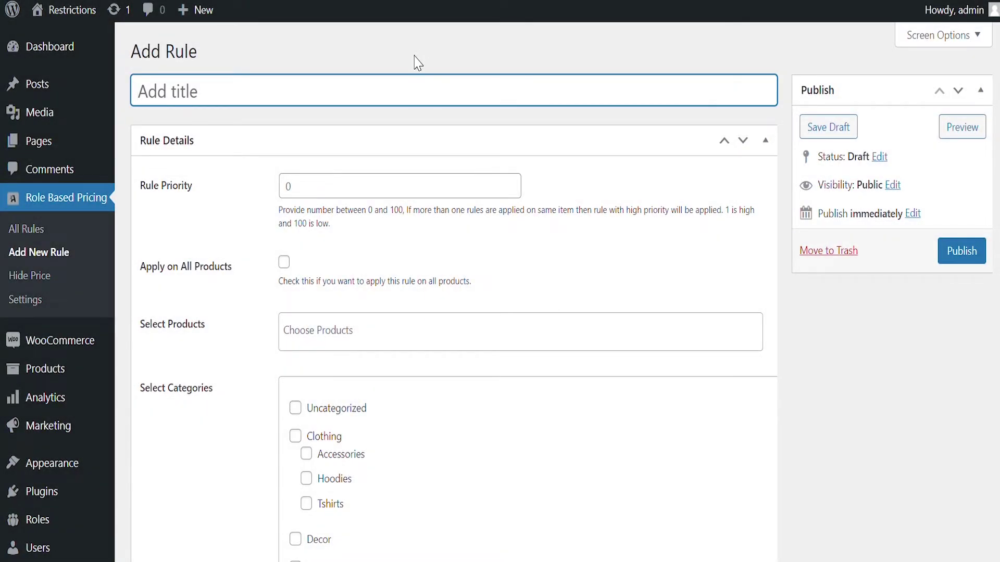
type("B2B User Roles")
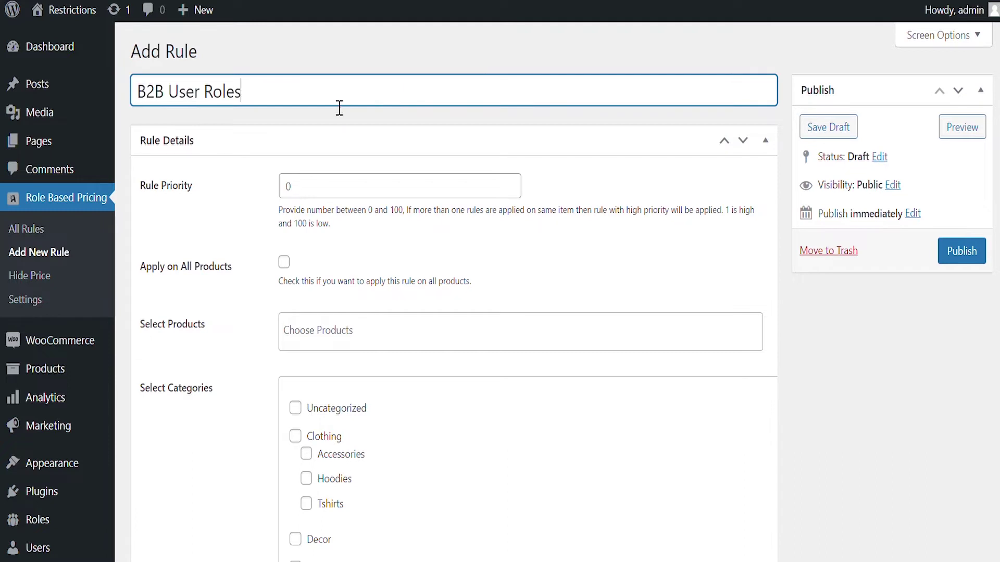
left_click(302, 196)
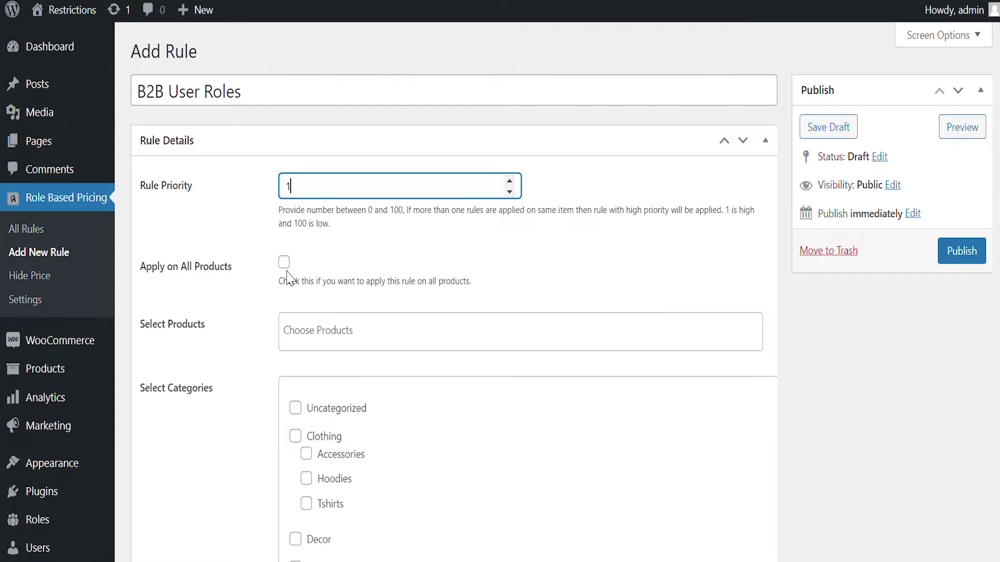
left_click(317, 337)
type("Polo")
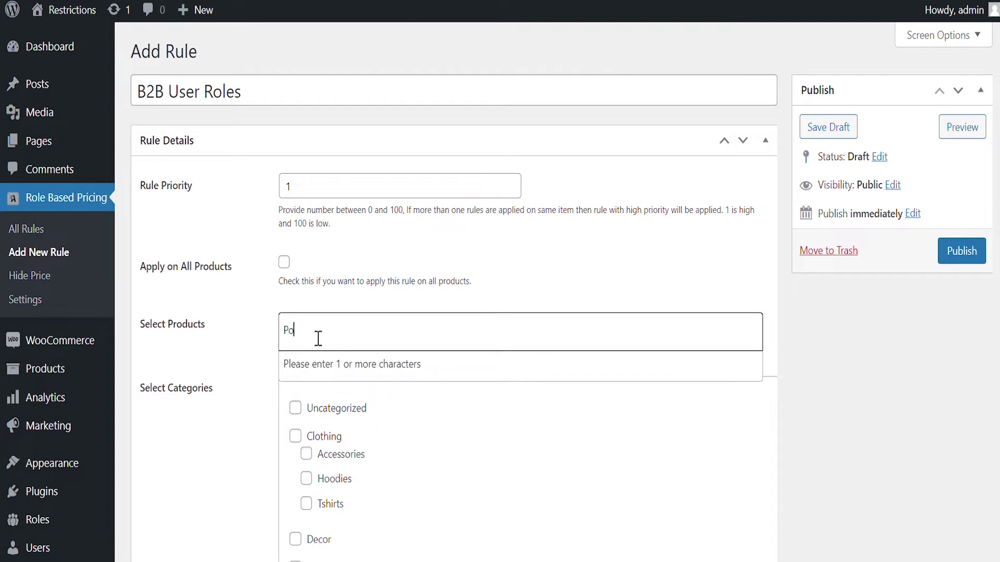
left_click(318, 365)
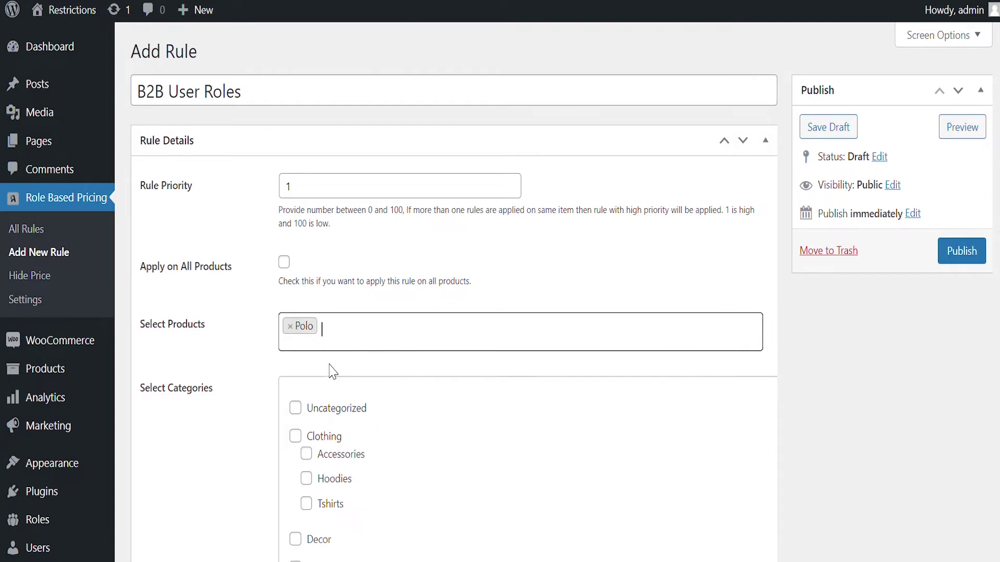
Give the B2B role a Fixed Decrease of 10 for minimum quantity 5 and maximum 9.
scroll(333, 386, "down", 3)
scroll(338, 374, "down", 3)
scroll(332, 371, "down", 8)
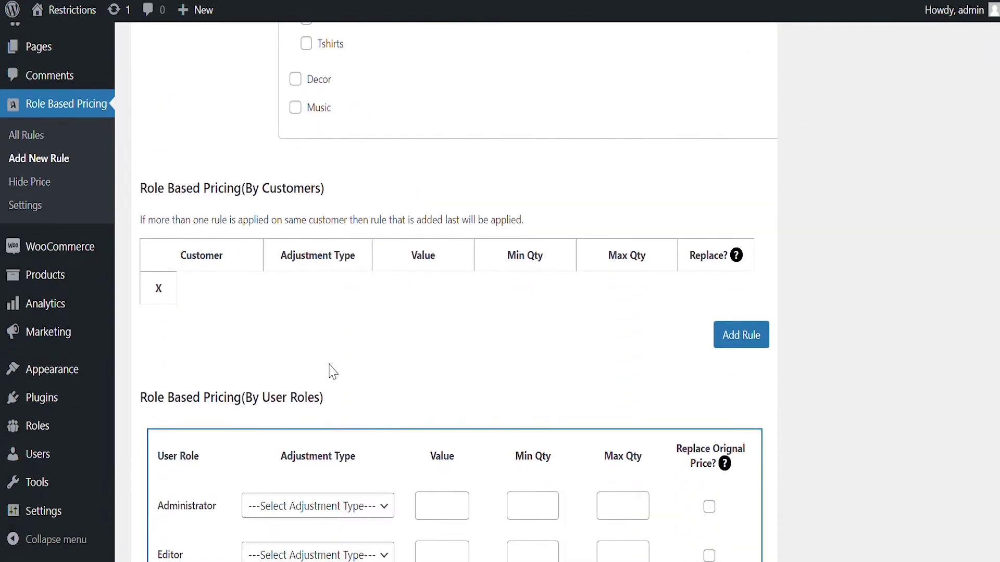
scroll(334, 358, "down", 2)
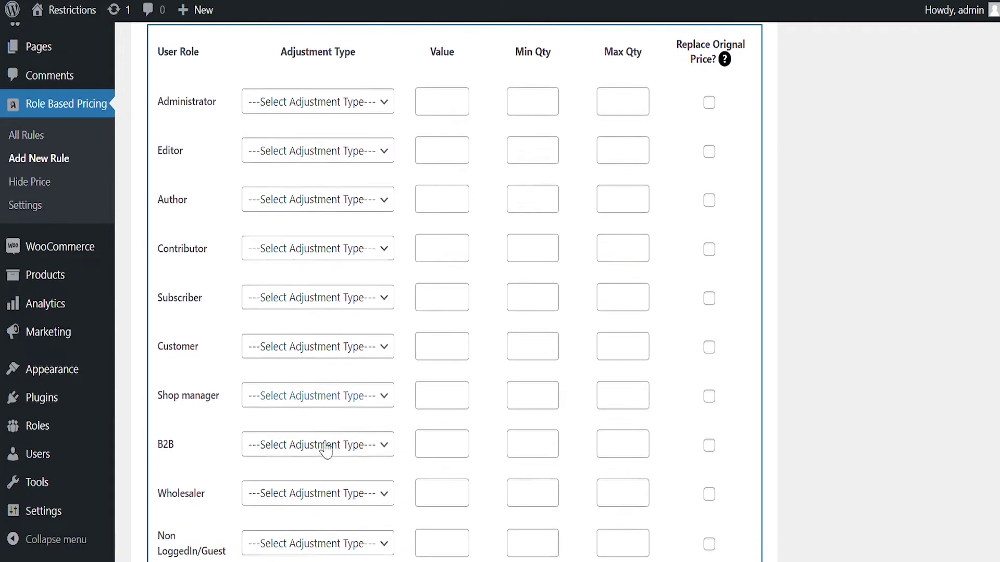
left_click(324, 396)
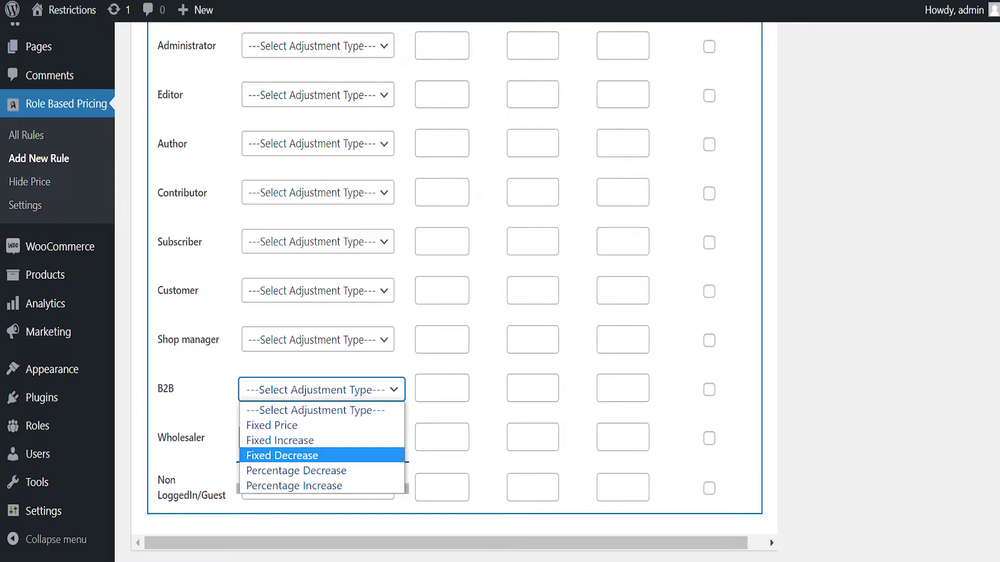
left_click(333, 455)
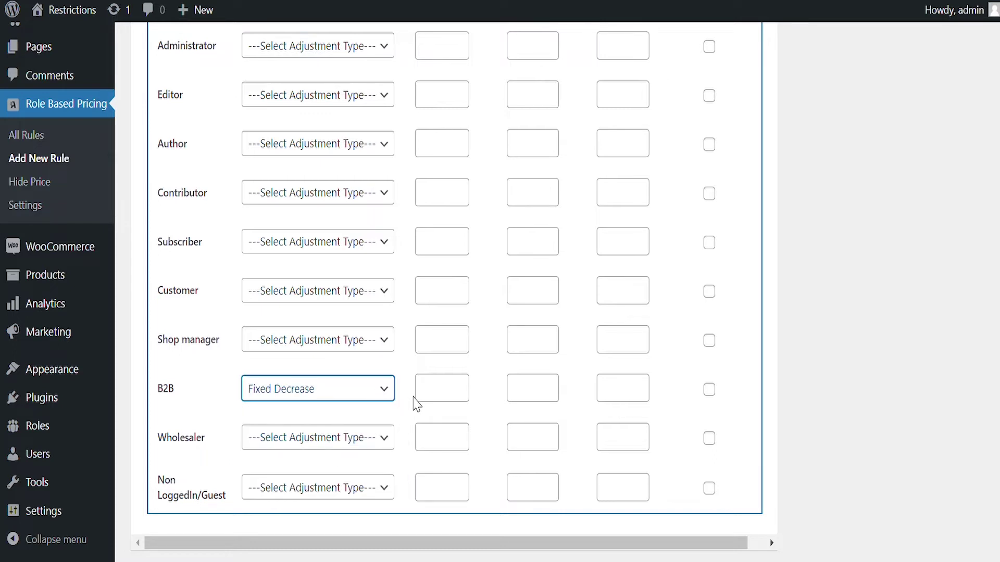
left_click(436, 399)
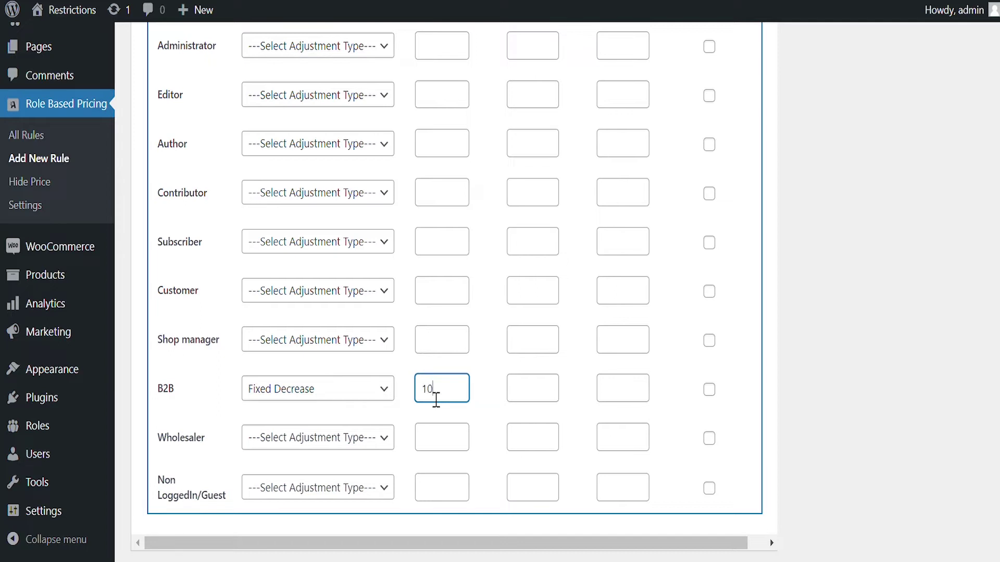
left_click(529, 395)
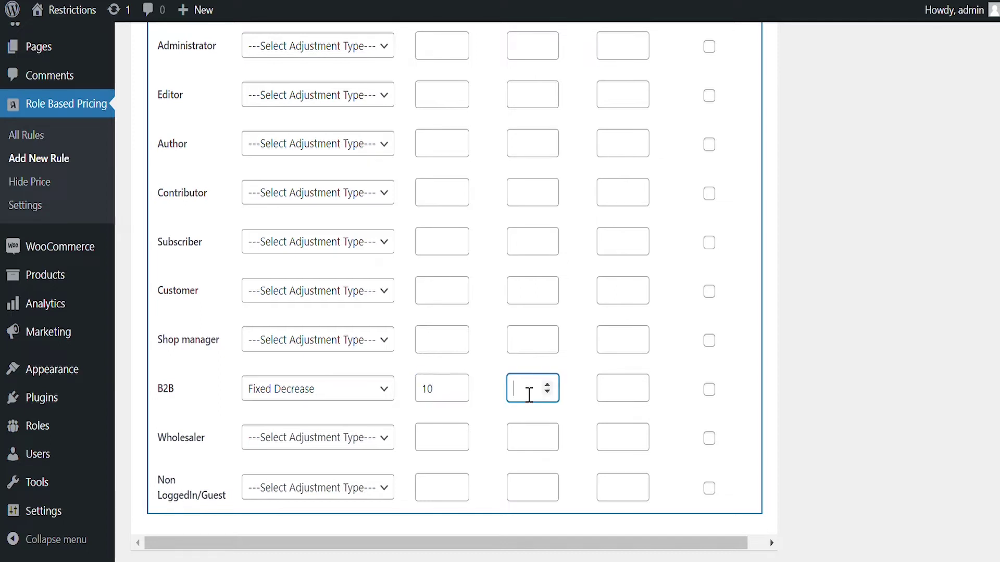
left_click(615, 400)
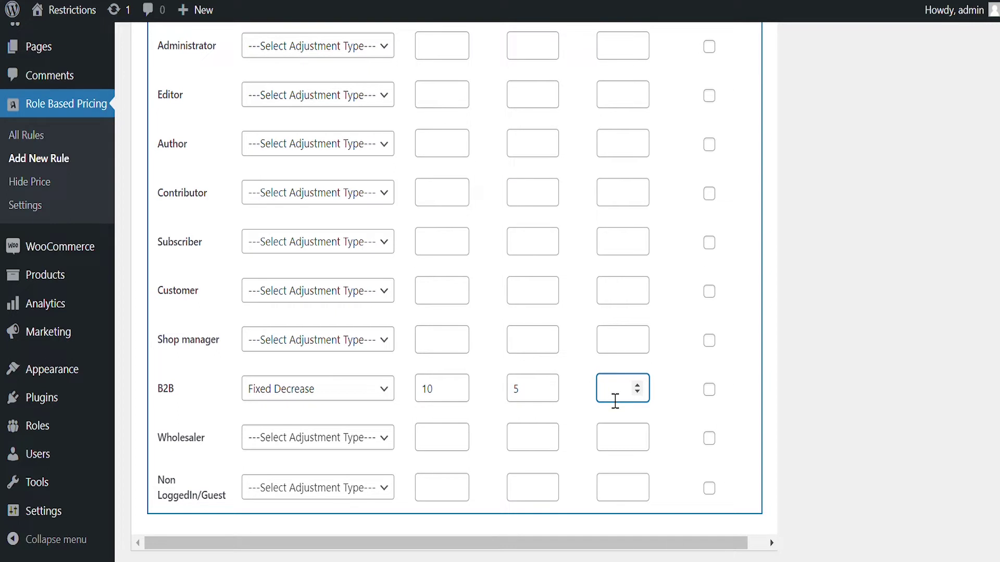
type("9")
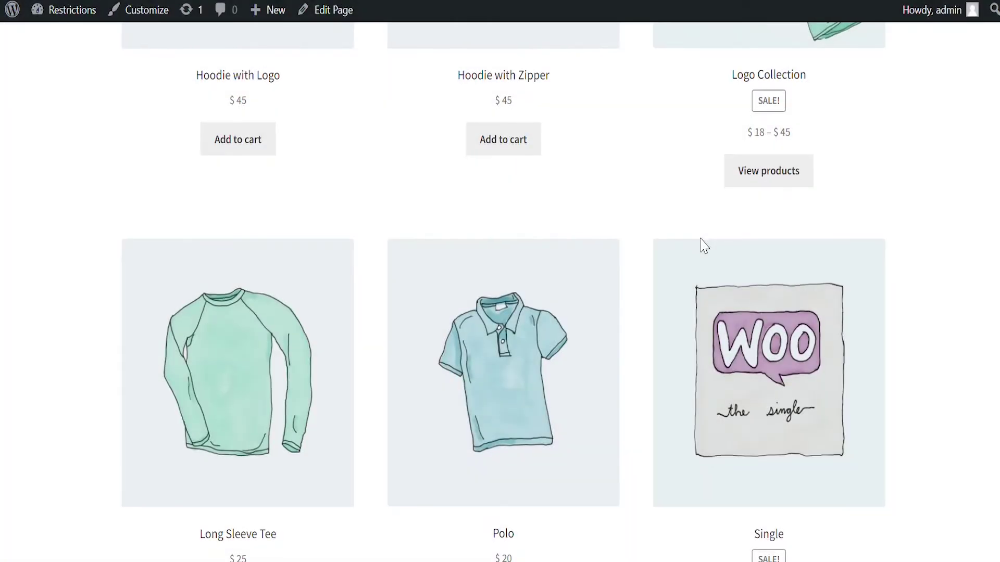
Check that Polo's price now shows $10 instead of $20.
scroll(704, 246, "down", 3)
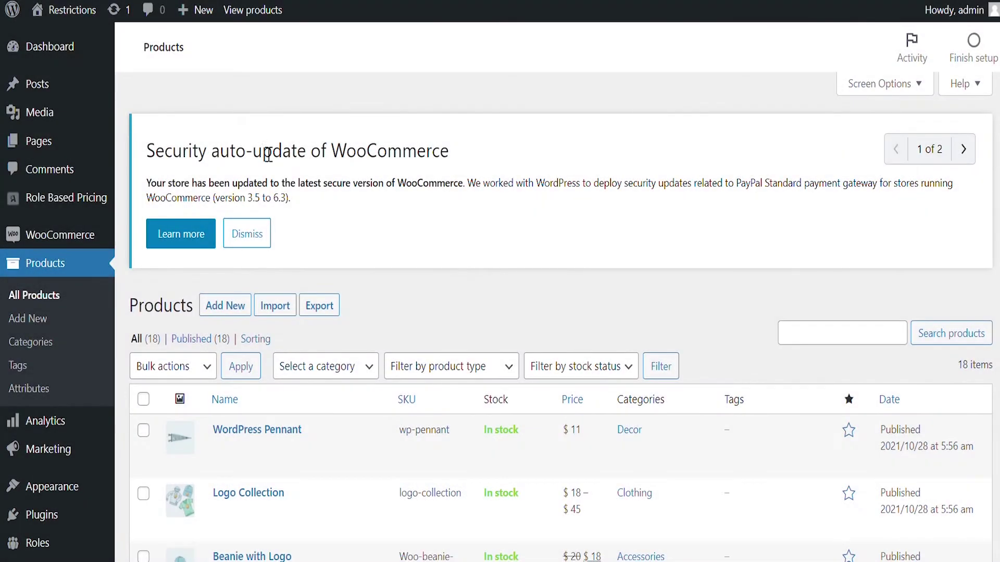
Scroll down the Products list and open the Hoodie variable product for editing.
scroll(314, 220, "down", 15)
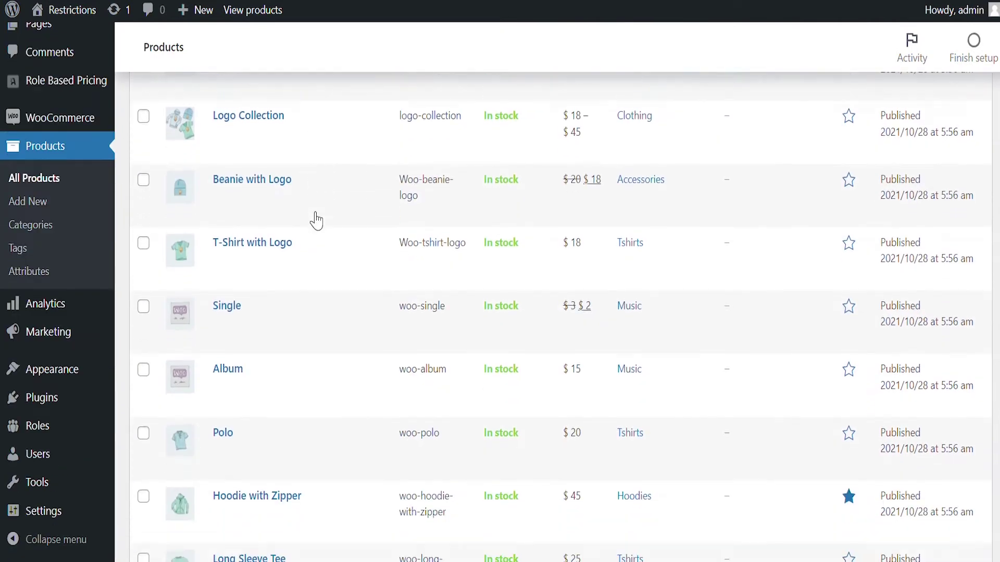
scroll(315, 218, "down", 4)
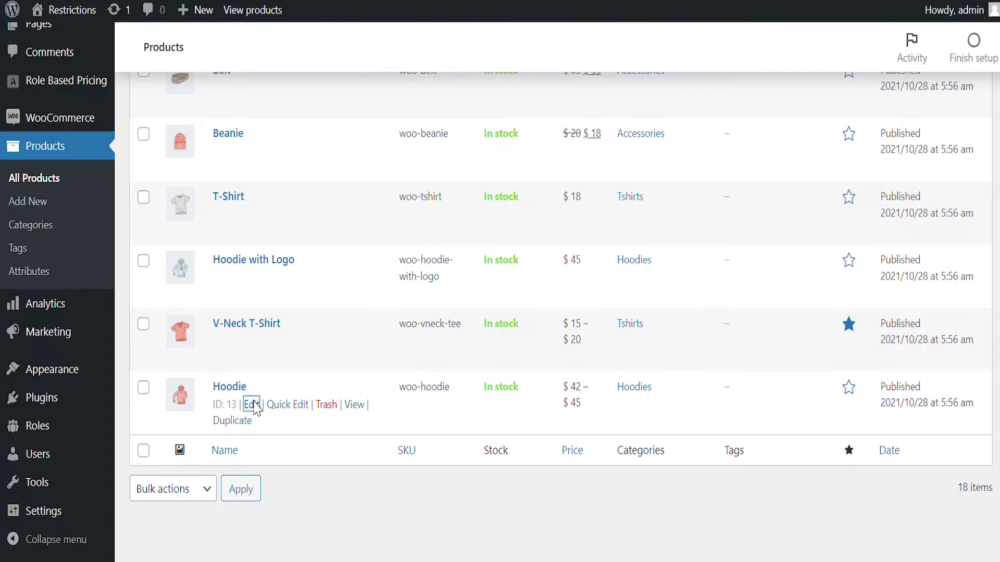
left_click(252, 404)
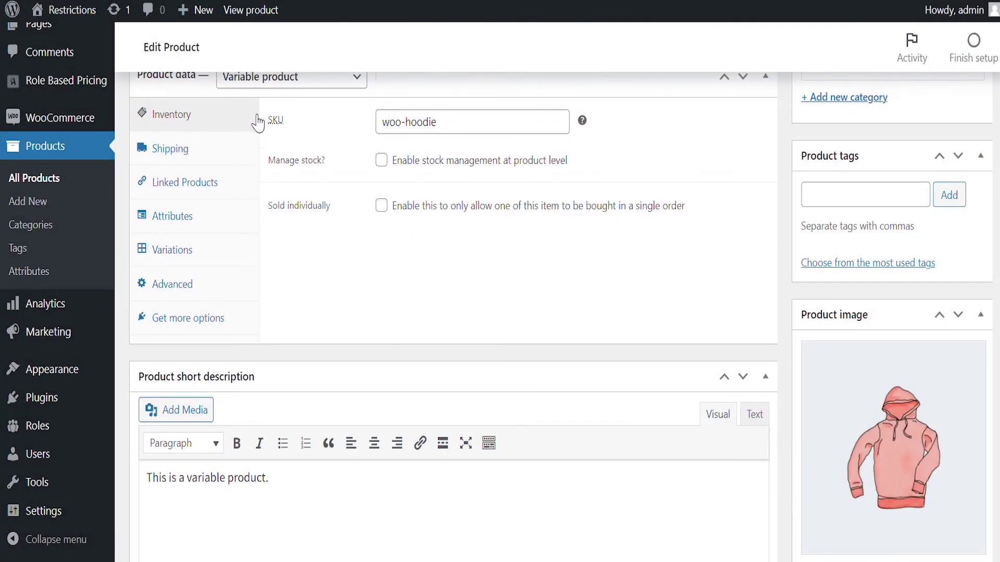
Expand Hoodie variation #36 and review its customer and user-role pricing tables.
left_click(201, 251)
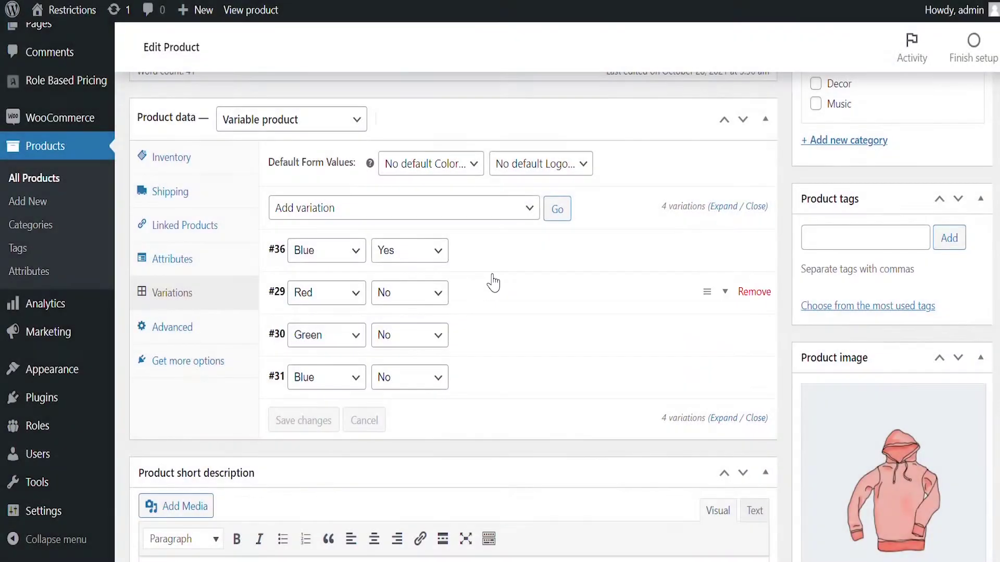
left_click(725, 251)
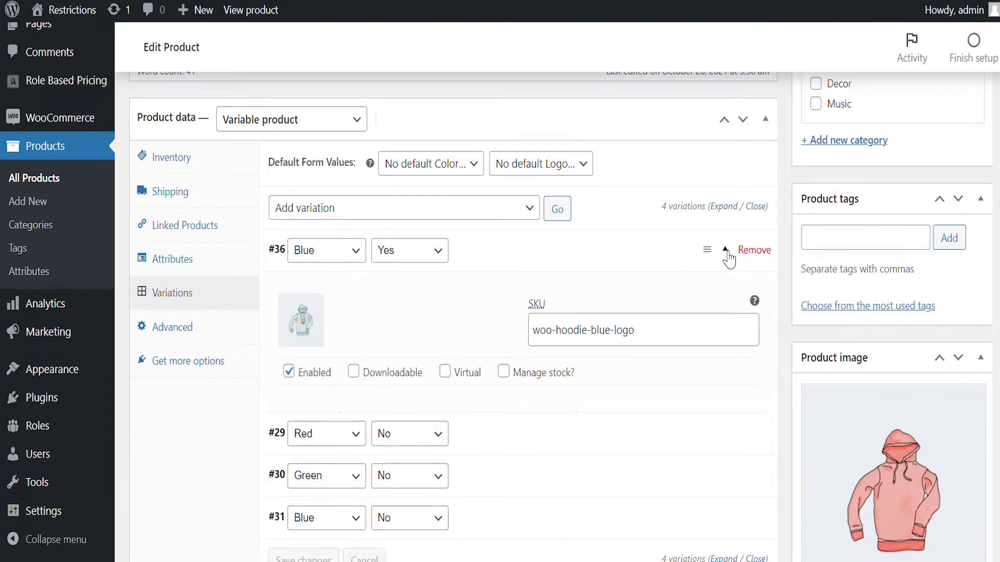
scroll(681, 337, "down", 6)
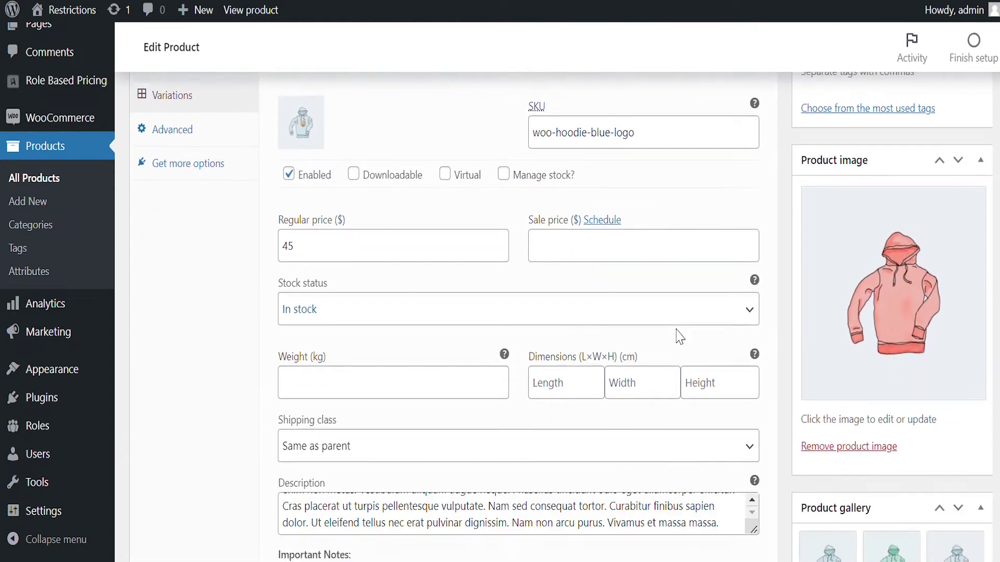
scroll(679, 336, "down", 8)
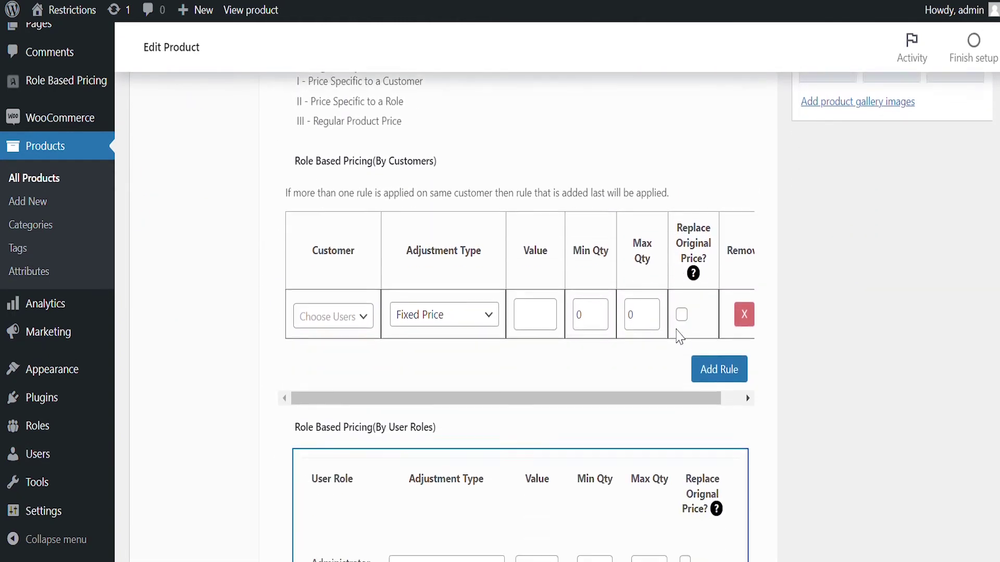
scroll(679, 336, "down", 7)
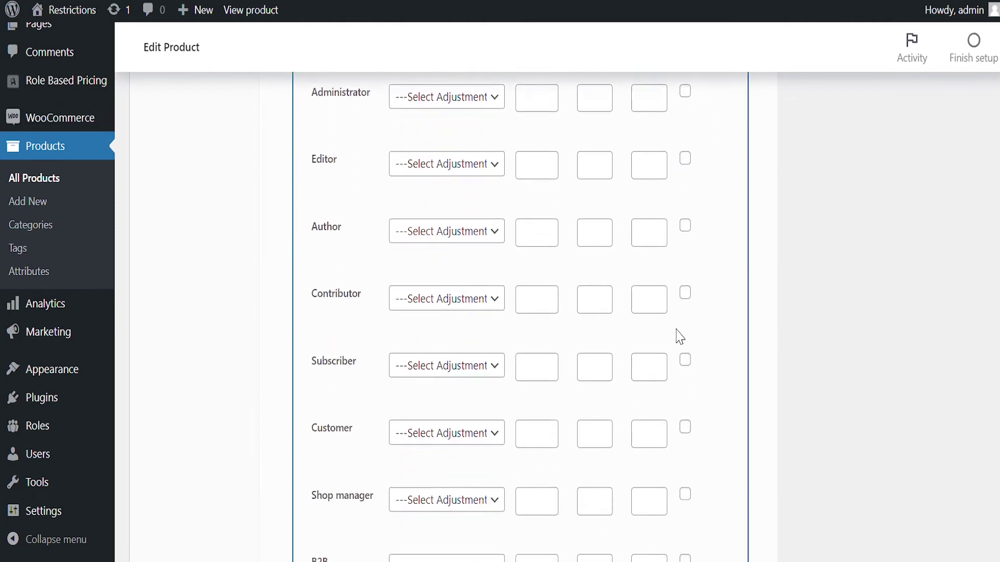
scroll(680, 337, "down", 5)
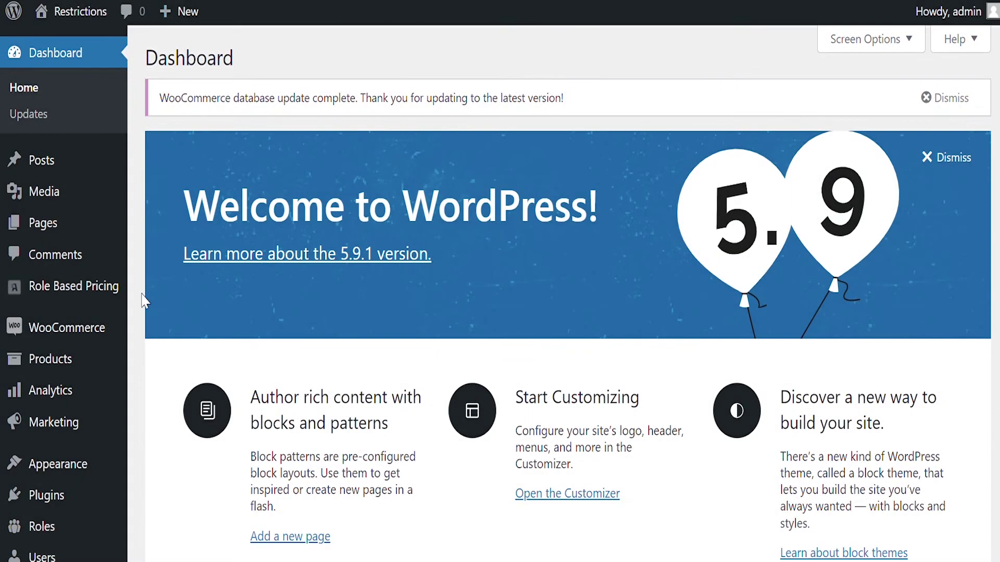
Enable Hide Price & Add to Cart, briefly try Hide for Registered Users, then untick it.
mouse_move(101, 289)
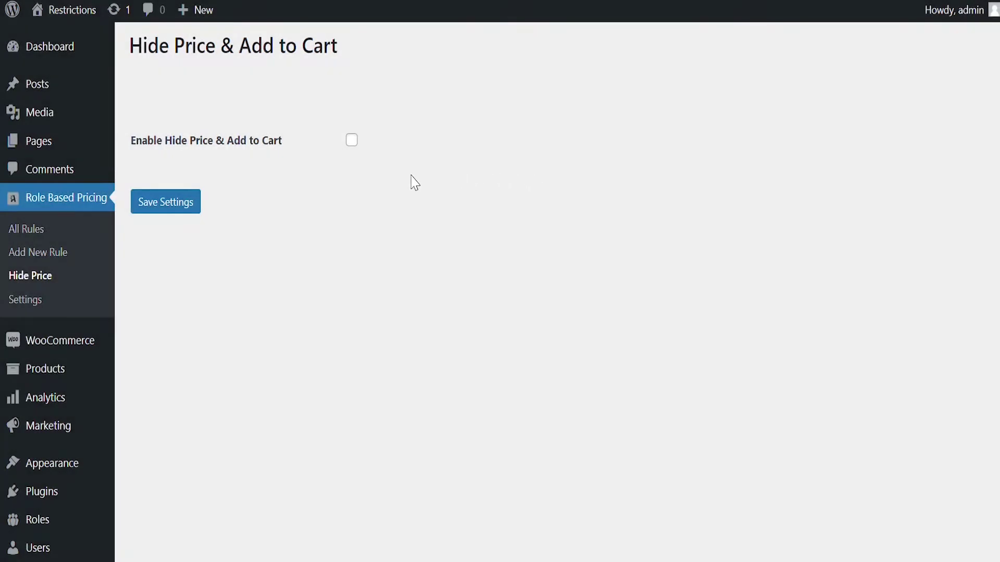
left_click(352, 140)
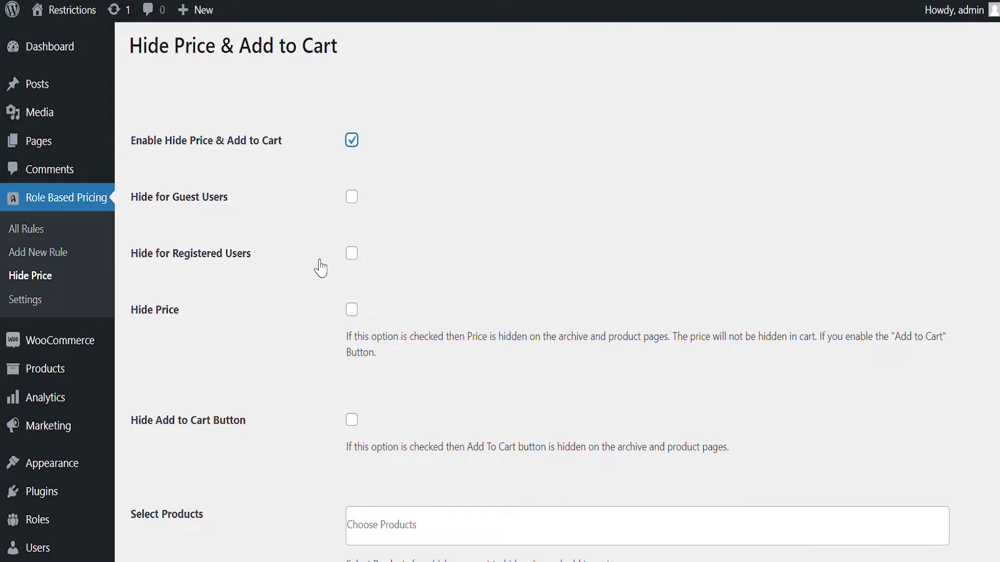
left_click(352, 253)
scroll(384, 246, "down", 2)
left_click(385, 247)
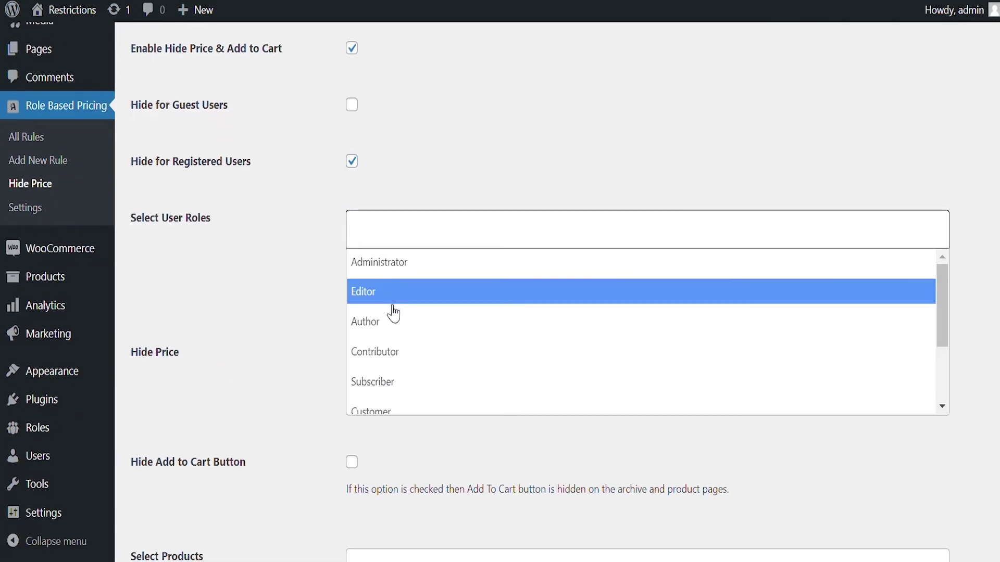
scroll(393, 317, "down", 3)
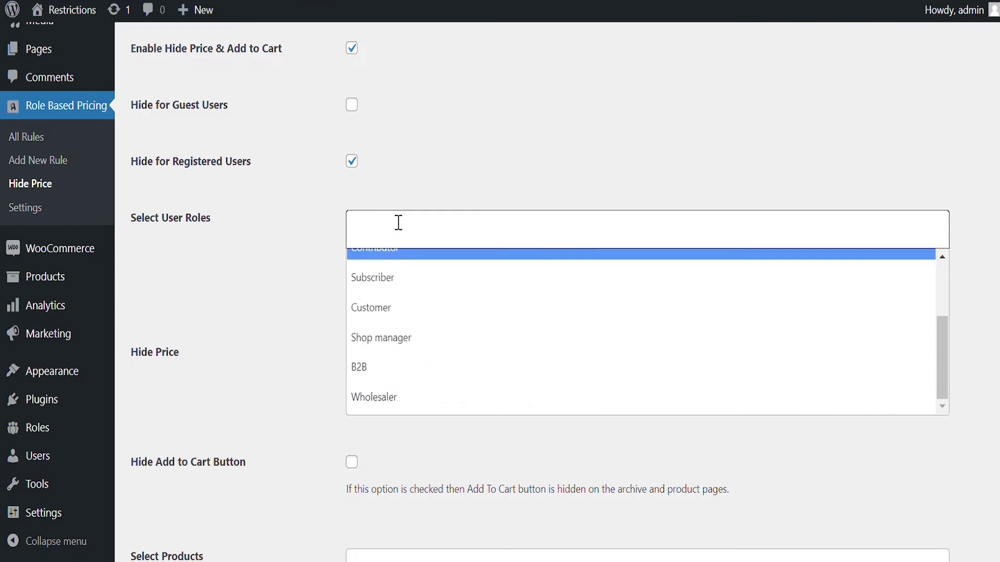
left_click(370, 181)
left_click(358, 162)
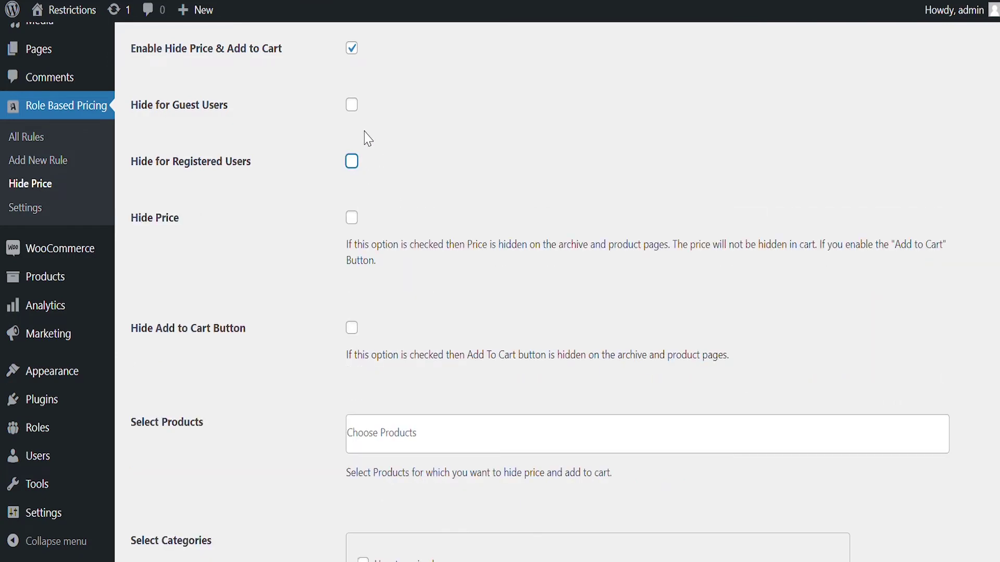
Hide prices for guest users, replacing them with the text 'Price is Hidden'.
left_click(356, 112)
left_click(356, 228)
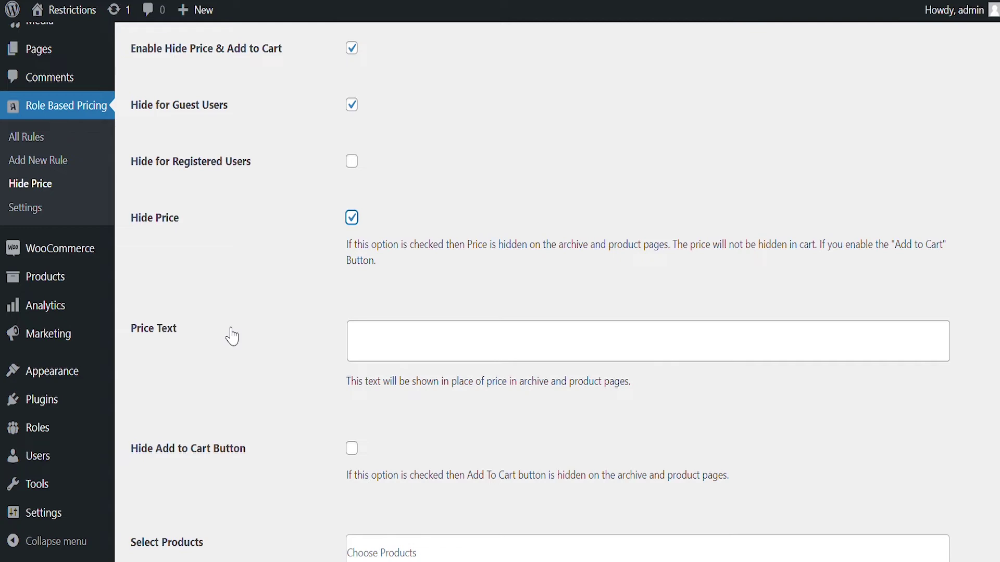
left_click(388, 346)
type("Price is Hidden")
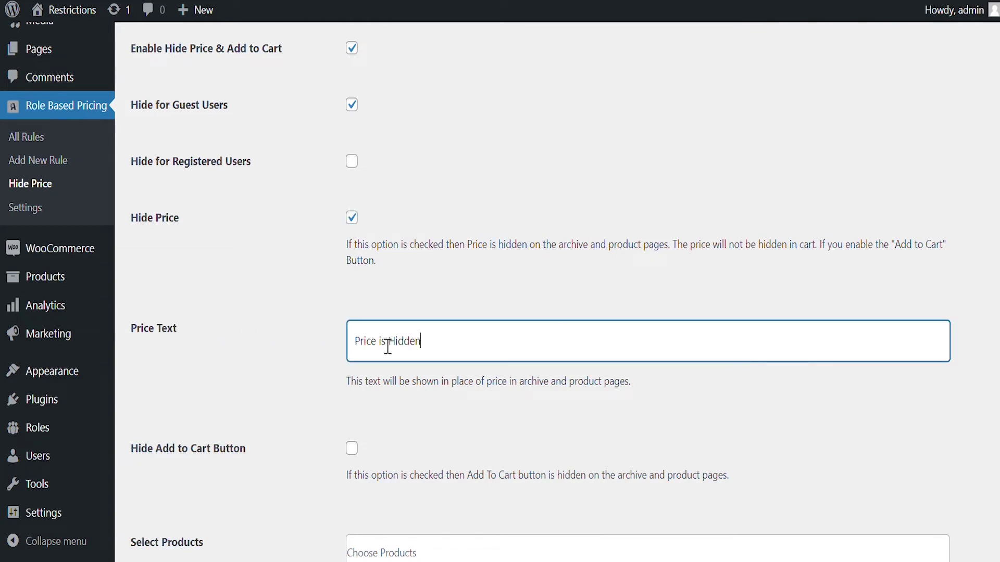
left_click(393, 401)
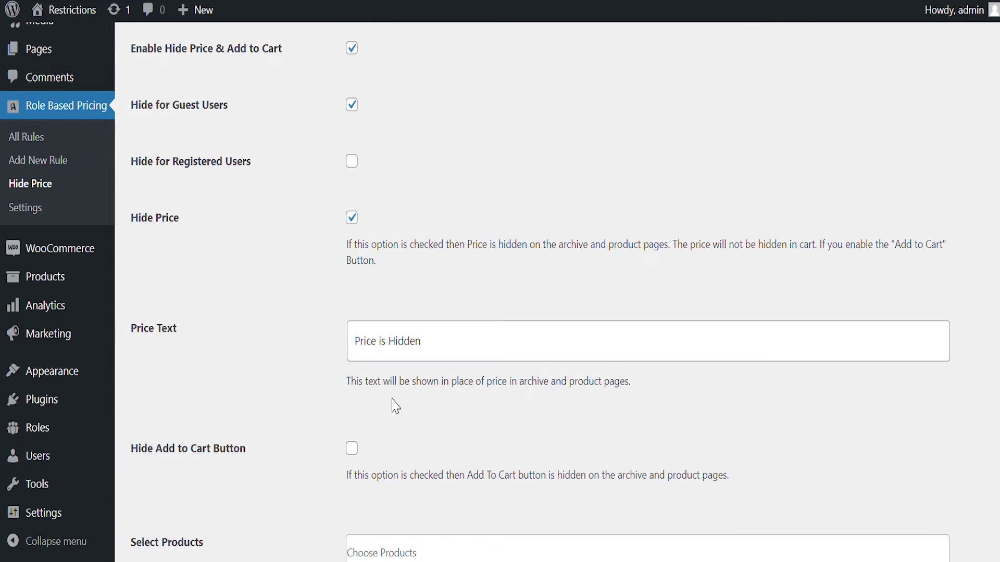
Turn on Hide Add to Cart Button, leaving its replacement text and link empty.
scroll(392, 399, "down", 2)
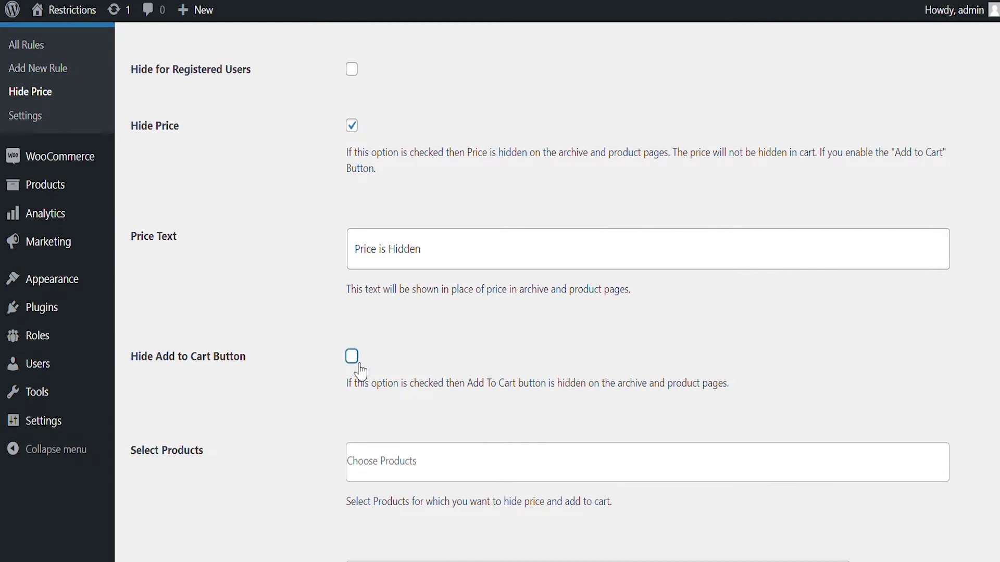
left_click(355, 360)
scroll(395, 385, "down", 2)
left_click(397, 384)
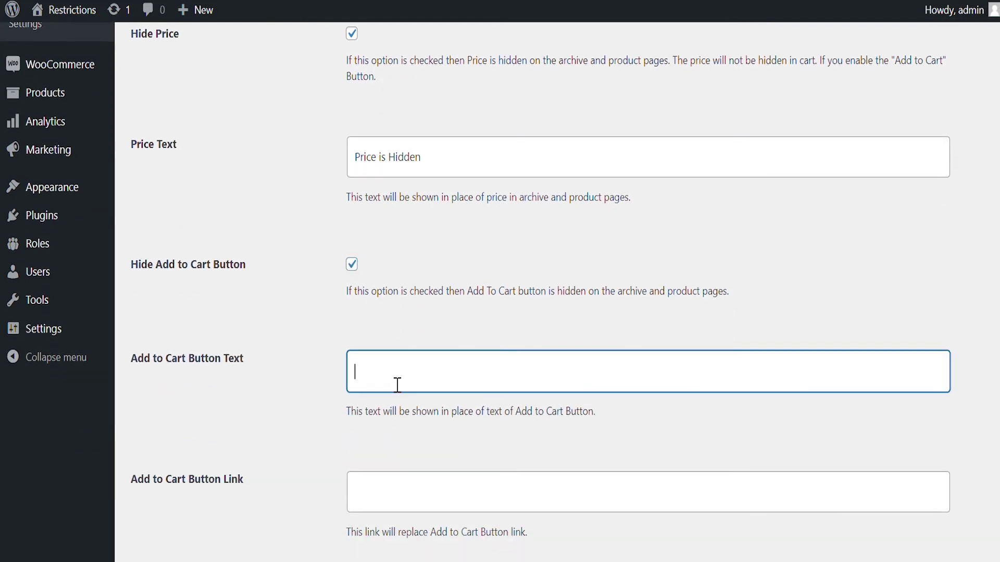
scroll(510, 466, "down", 2)
left_click(518, 414)
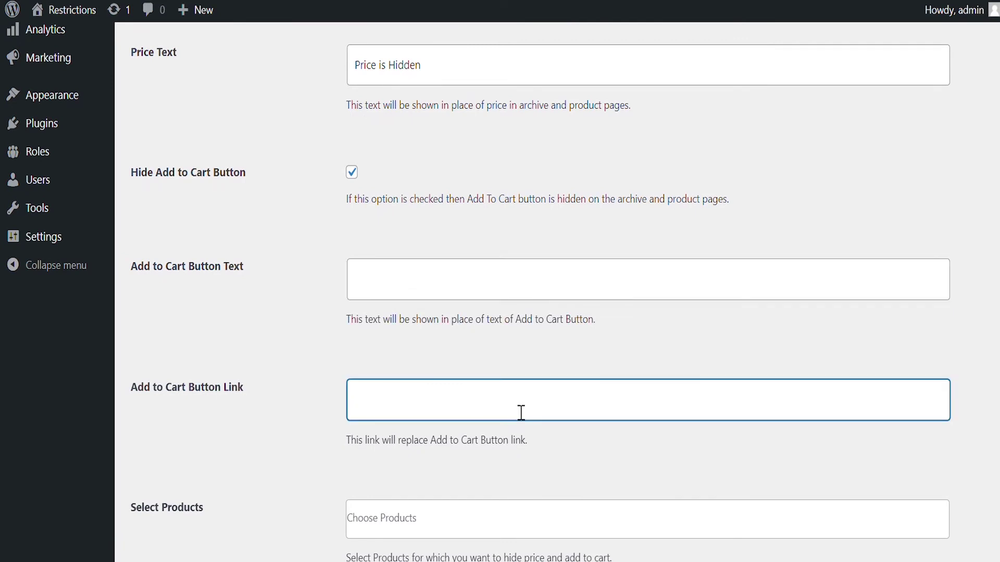
left_click(533, 455)
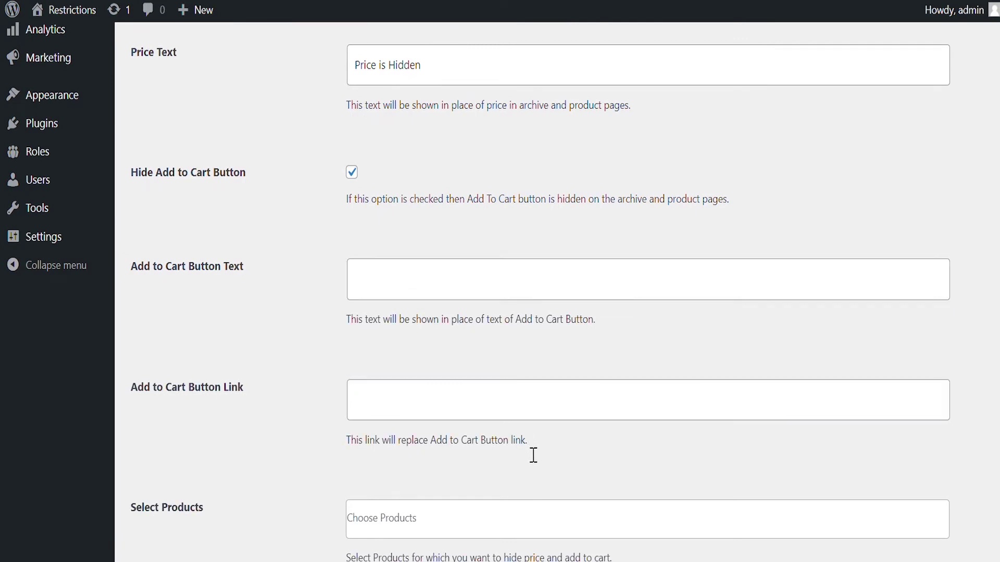
Search 'beanie' and add Beanie to the products with hidden price and add-to-cart.
scroll(533, 455, "down", 5)
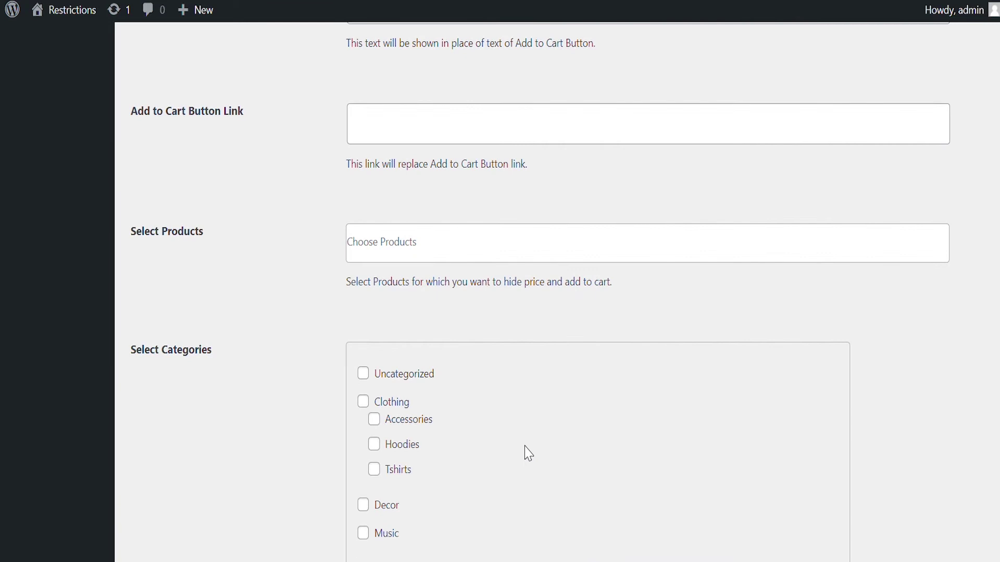
scroll(528, 453, "down", 2)
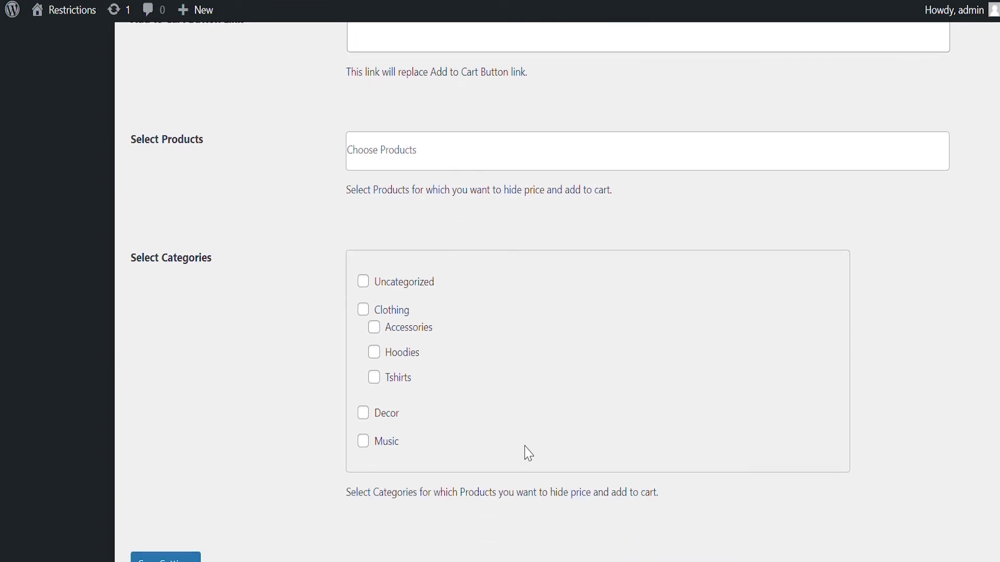
left_click(409, 164)
type("be")
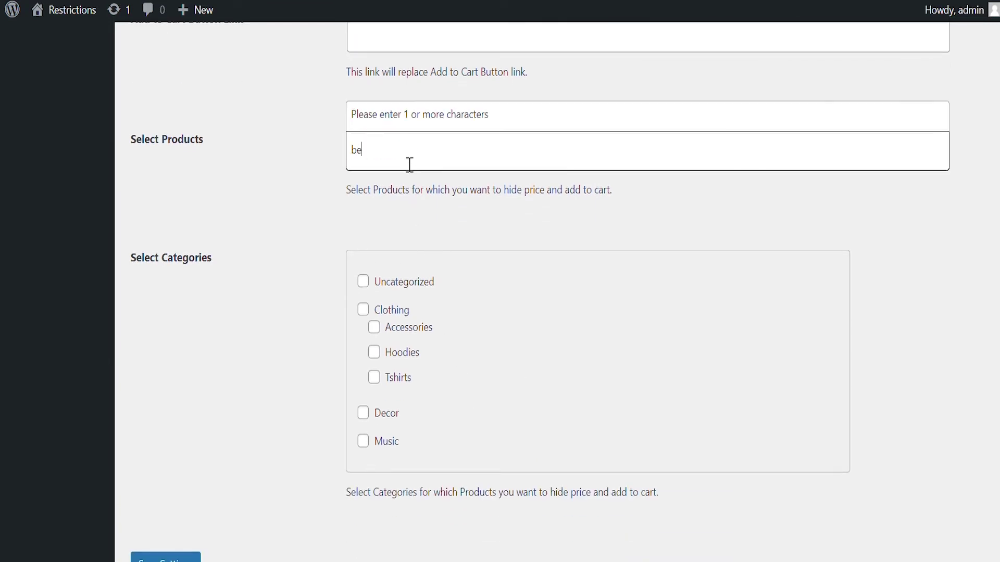
type("anie")
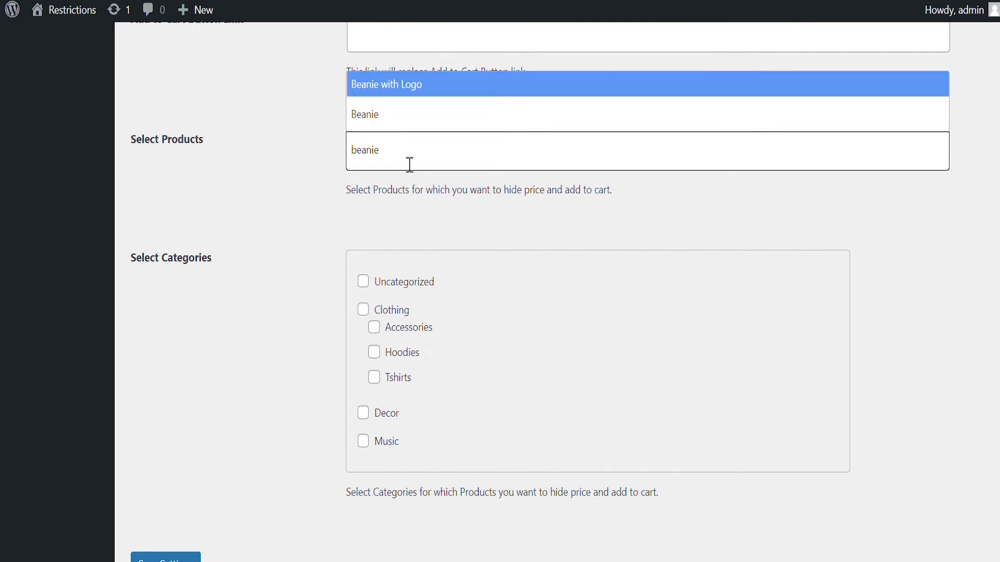
left_click(412, 119)
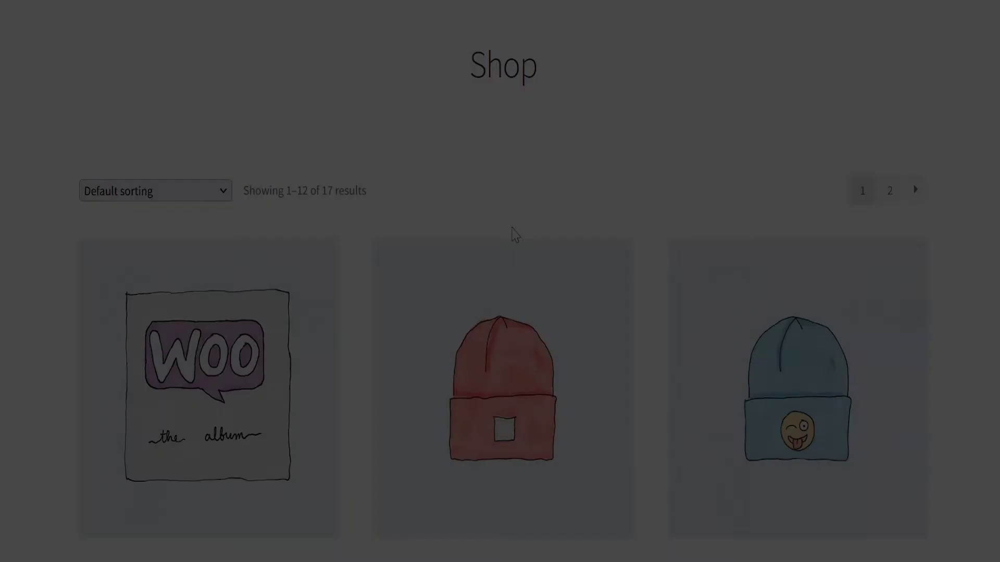
scroll(513, 229, "down", 5)
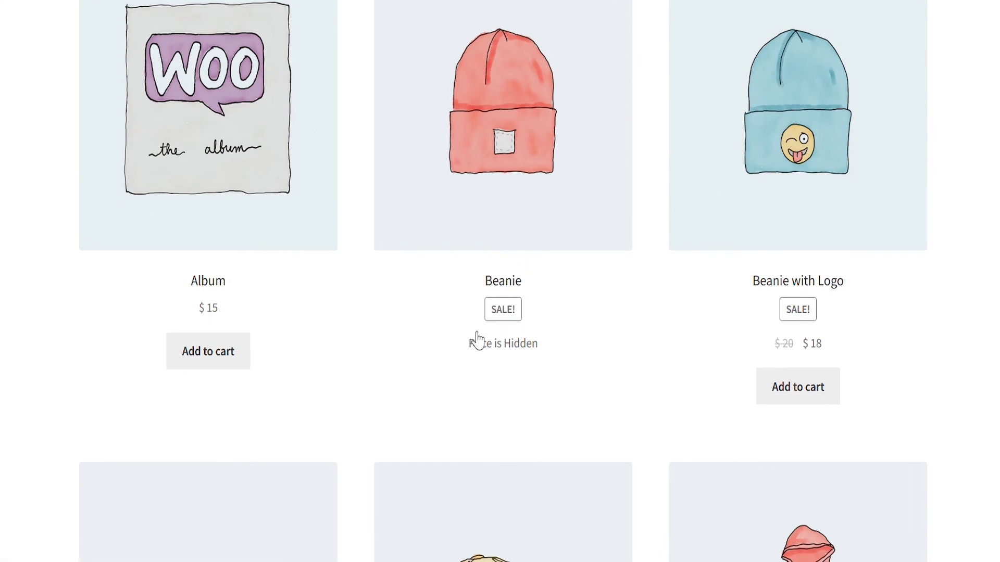
Open the Beanie product page and confirm it shows 'Price is Hidden' with no Add to Cart.
left_click(498, 179)
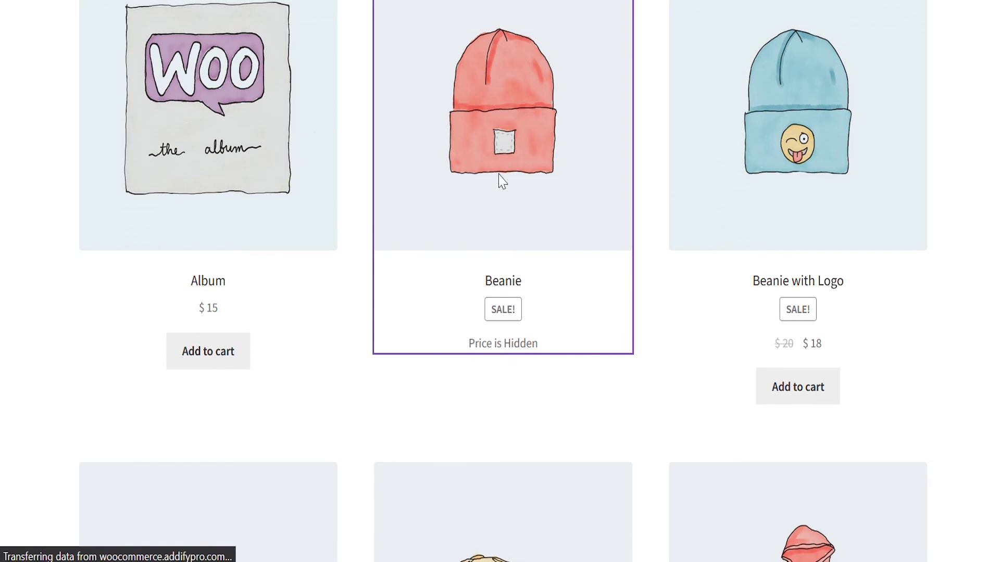
scroll(498, 180, "down", 4)
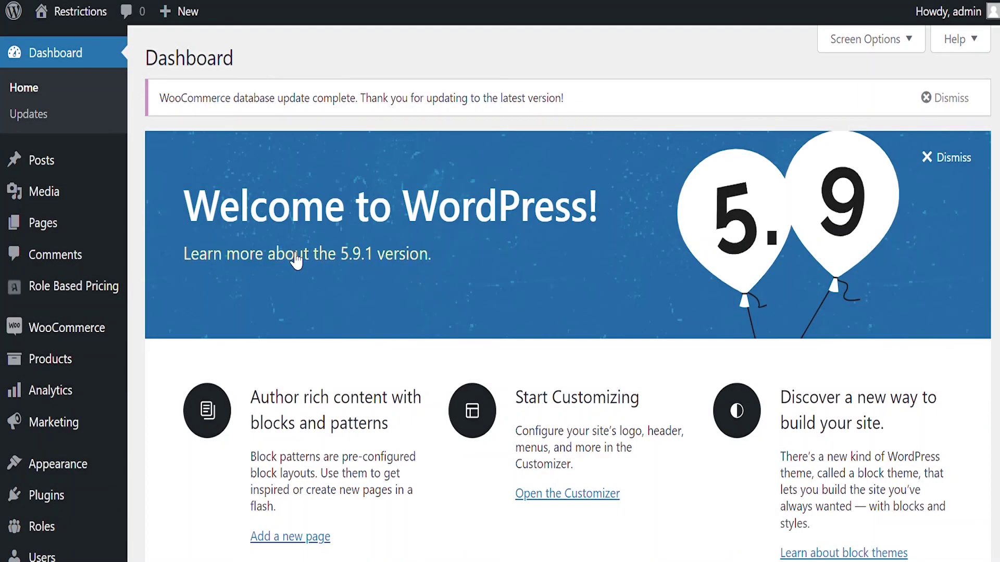
Open the Role Based Pricing General Settings and leave tax-exclusive discount calculation off.
mouse_move(78, 286)
left_click(161, 366)
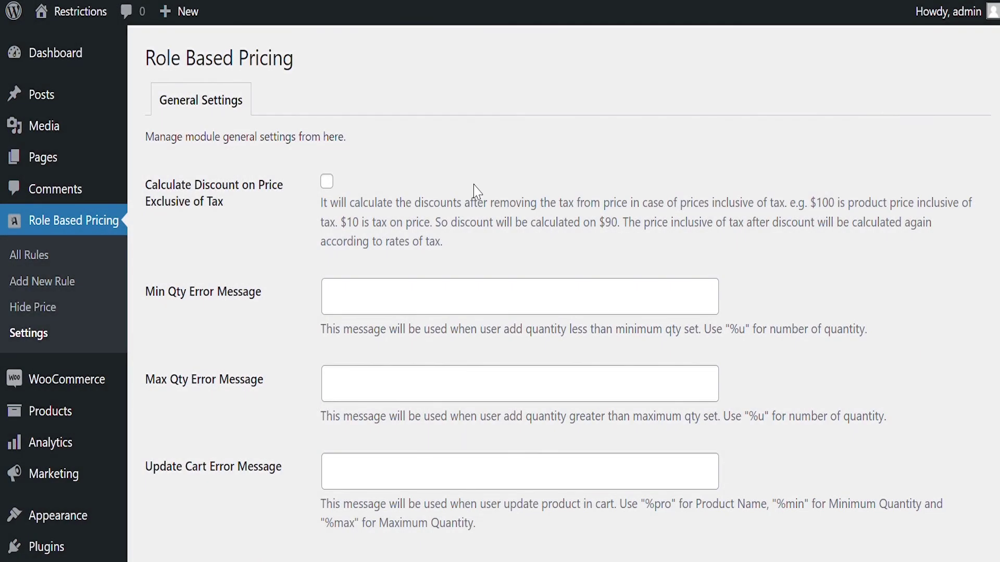
left_click(330, 186)
Review the empty minimum quantity, maximum quantity and update cart error message fields.
left_click(465, 306)
left_click(456, 390)
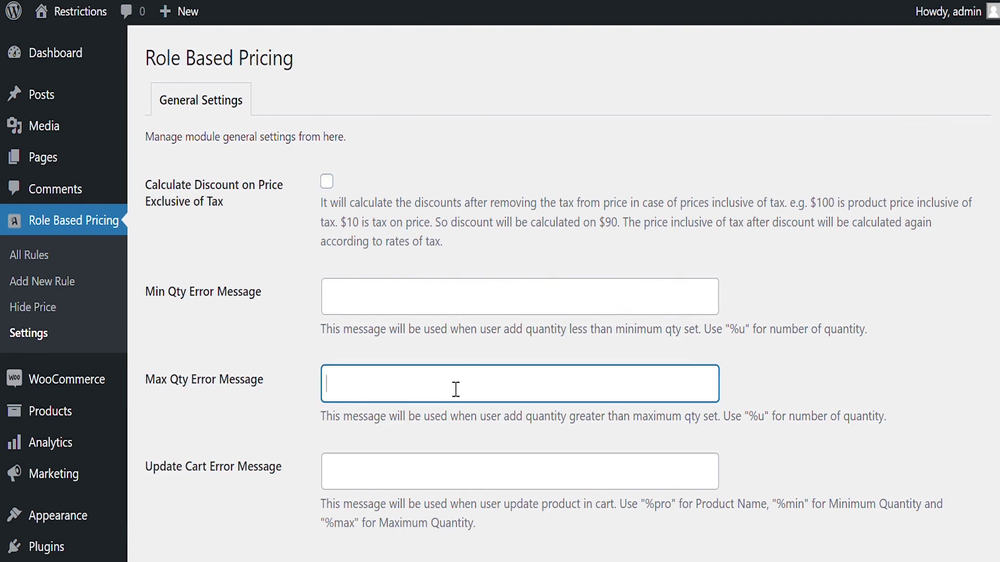
left_click(455, 471)
scroll(456, 471, "down", 3)
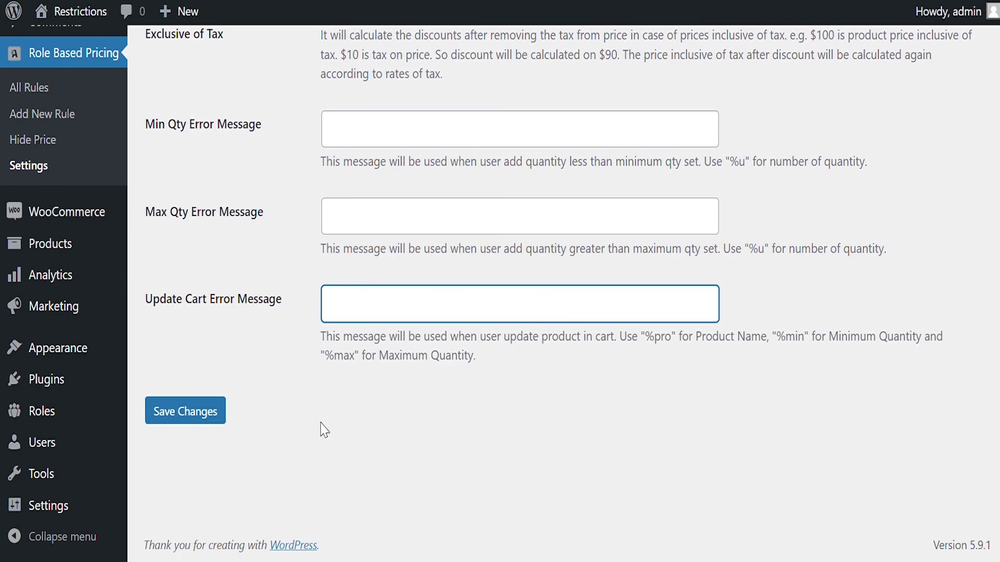